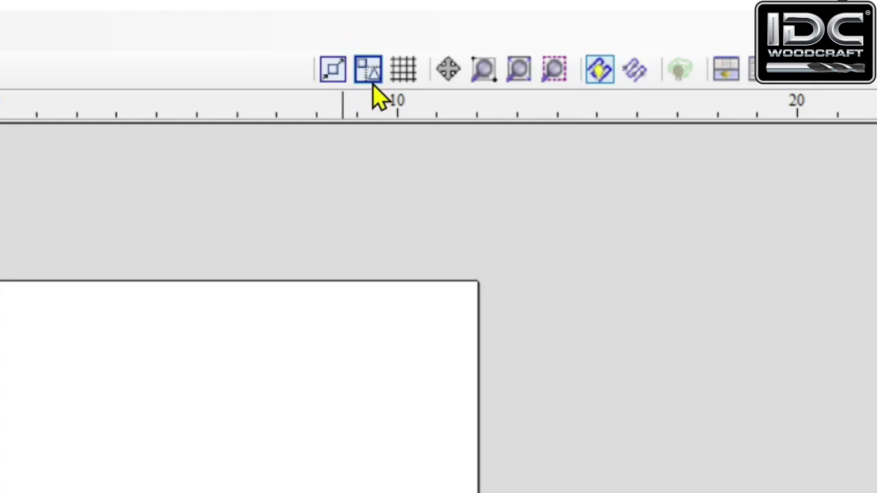
# With geometry snapping enabled, draw a horizontal line about 7 inches long, starting on the vertical centreline at about Y 1.68.
pyautogui.click(332, 74)
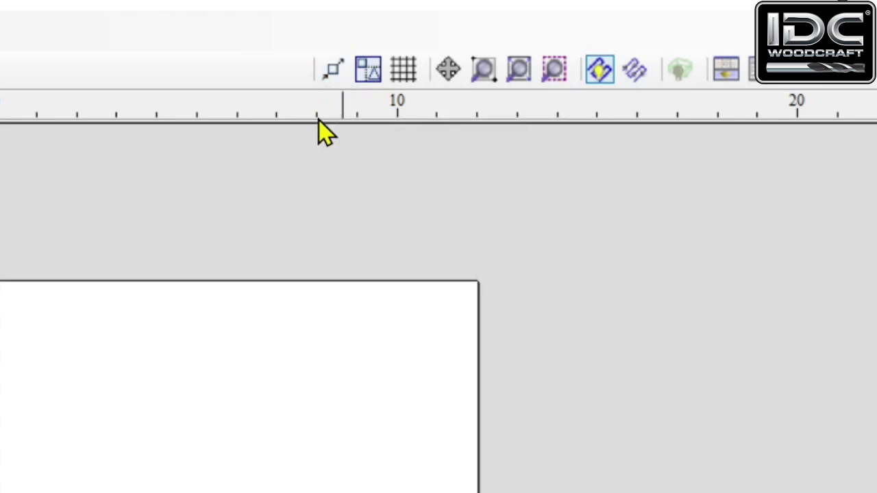
pyautogui.click(333, 75)
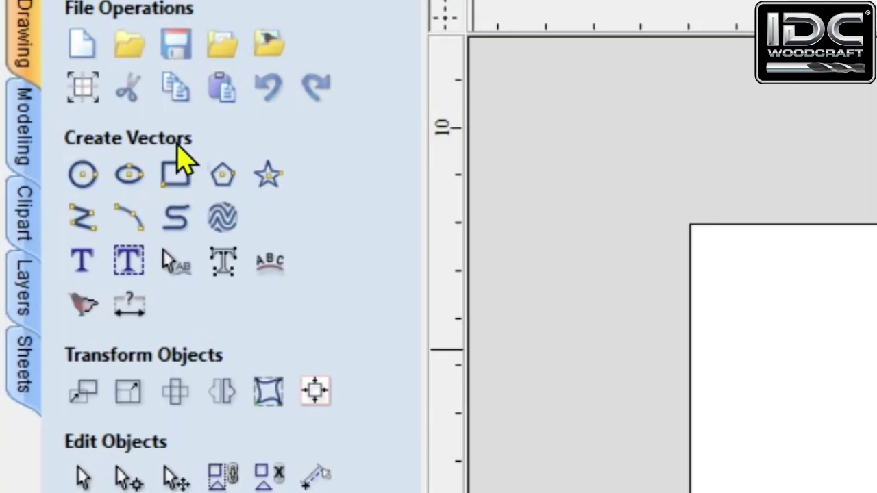
pyautogui.click(89, 233)
pyautogui.click(735, 320)
pyautogui.click(744, 299)
pyautogui.click(756, 317)
pyautogui.click(773, 306)
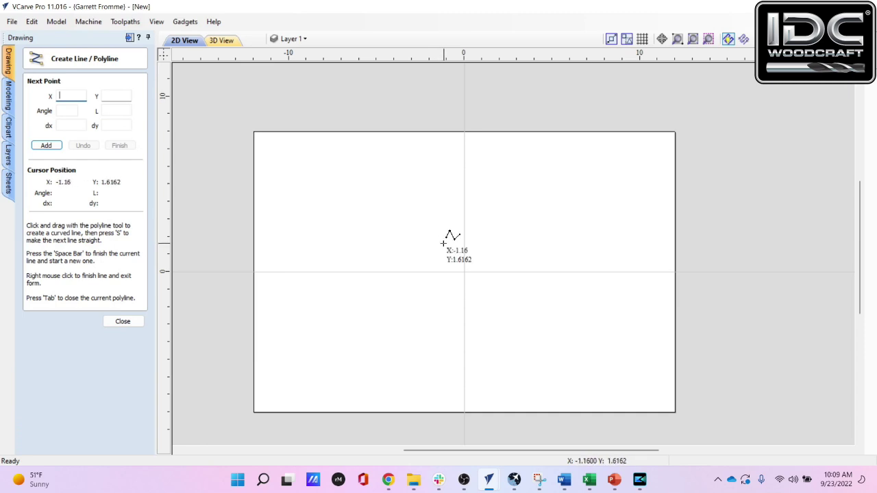
pyautogui.click(464, 241)
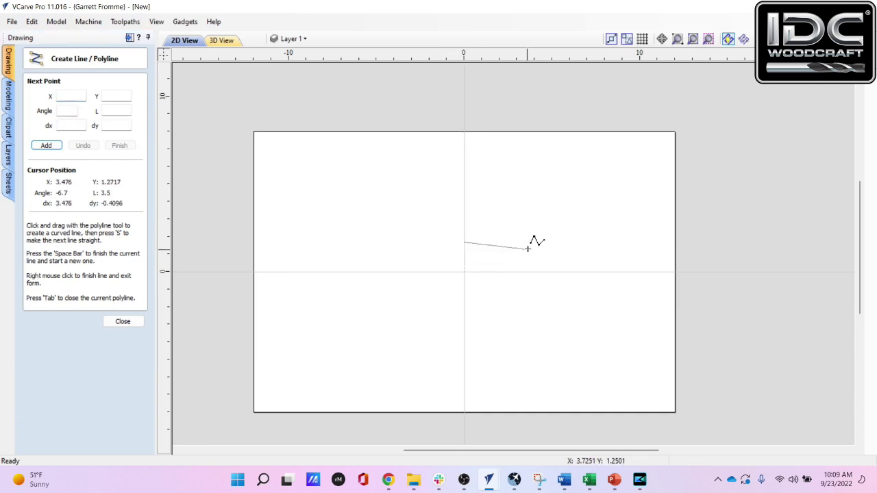
pyautogui.click(588, 243)
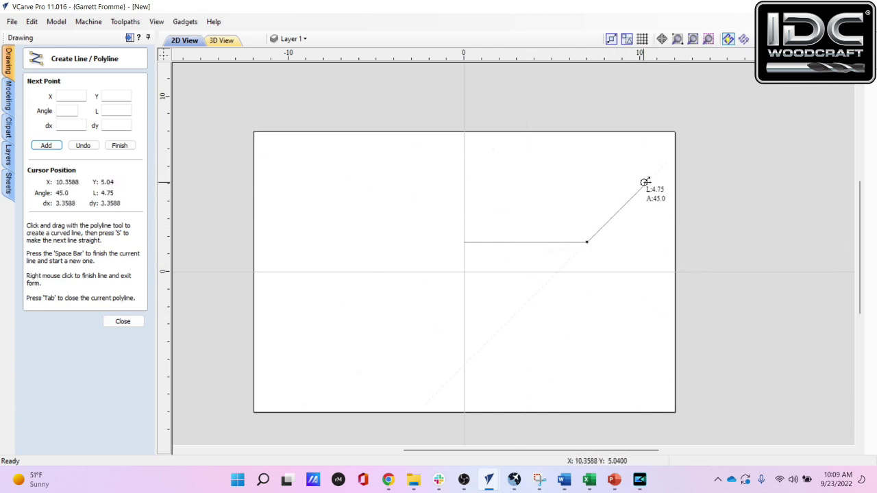
pyautogui.rightClick(607, 193)
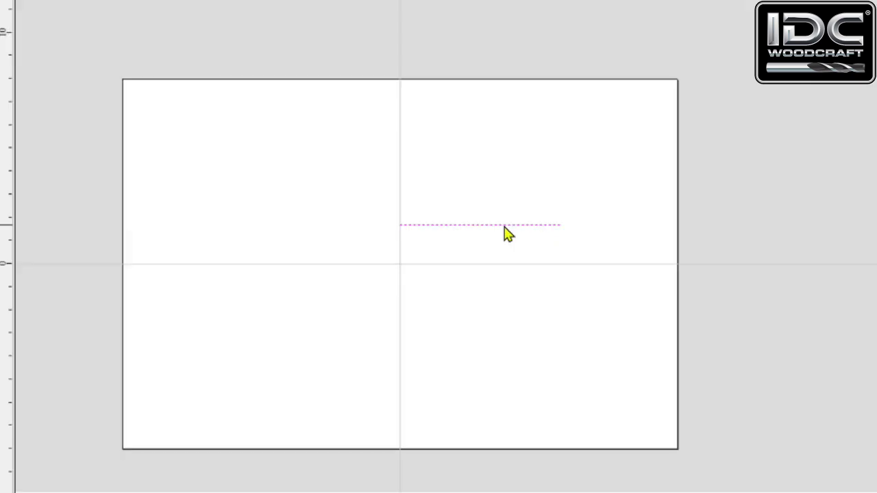
# Select the horizontal line and stretch its right end horizontally until the line is about 8.5 inches long.
pyautogui.click(505, 226)
pyautogui.scroll(3, 532, 256)
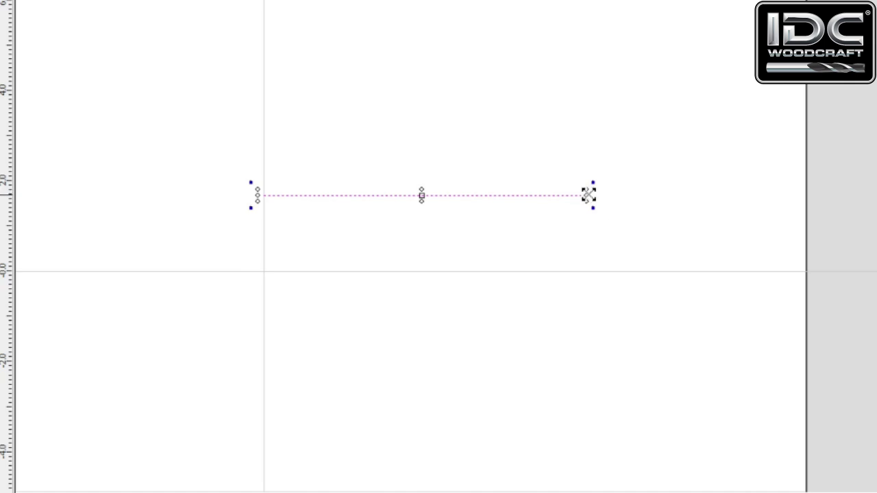
pyautogui.moveTo(585, 195); pyautogui.dragTo(654, 195)
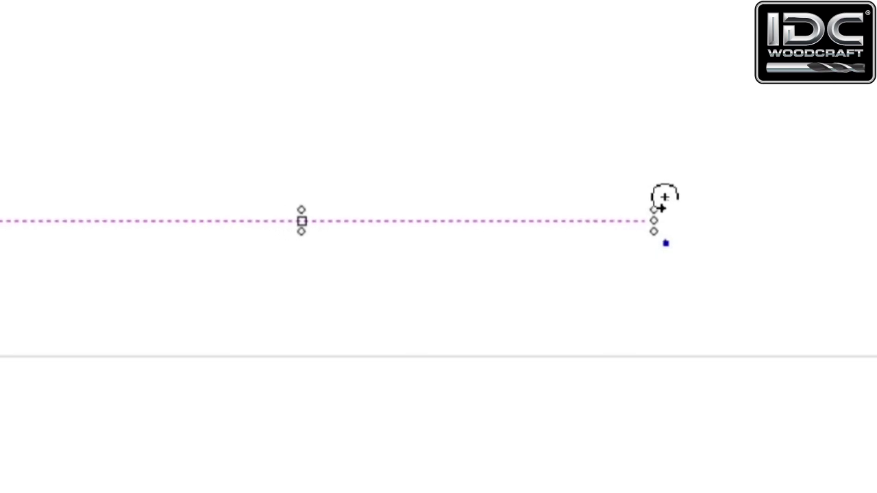
# Try rotating the line freehand about its midpoint to several different upward angles.
pyautogui.moveTo(660, 183); pyautogui.dragTo(663, 85)
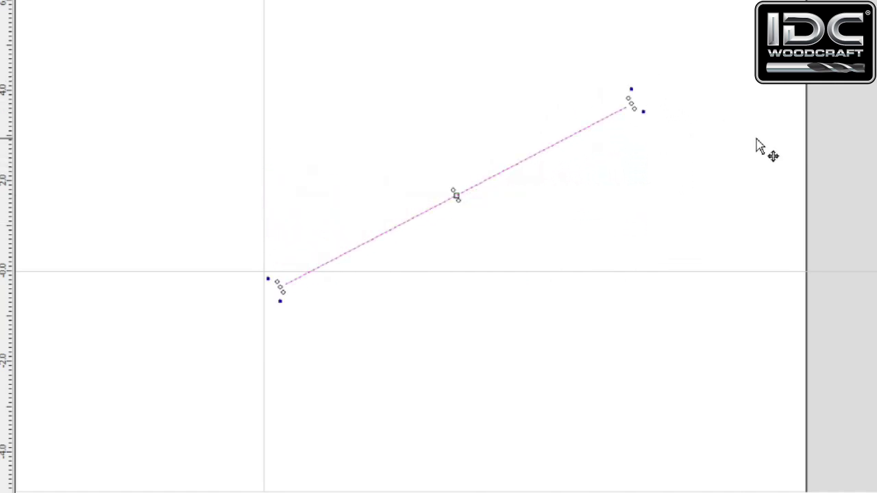
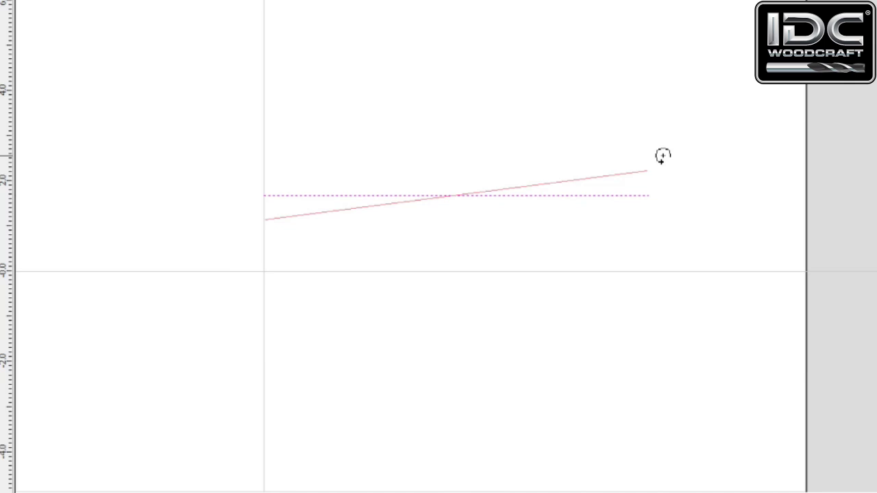
pyautogui.moveTo(662, 157); pyautogui.dragTo(665, 162)
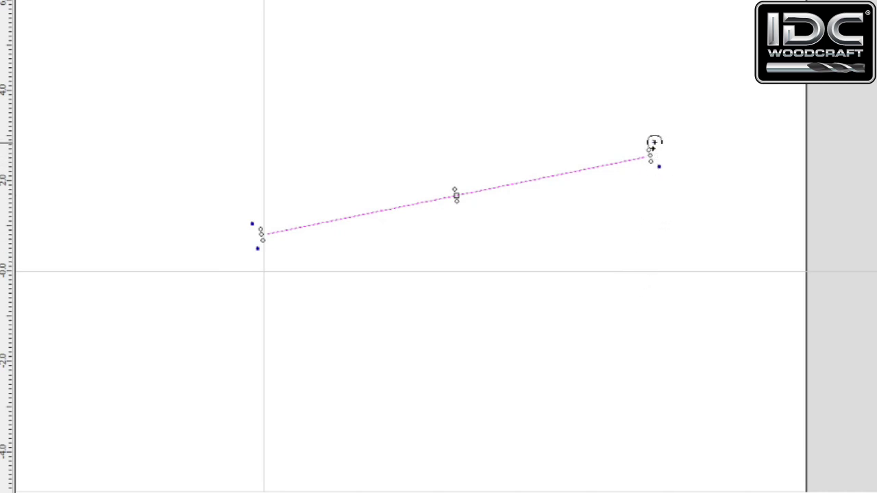
pyautogui.moveTo(654, 142); pyautogui.dragTo(597, 61)
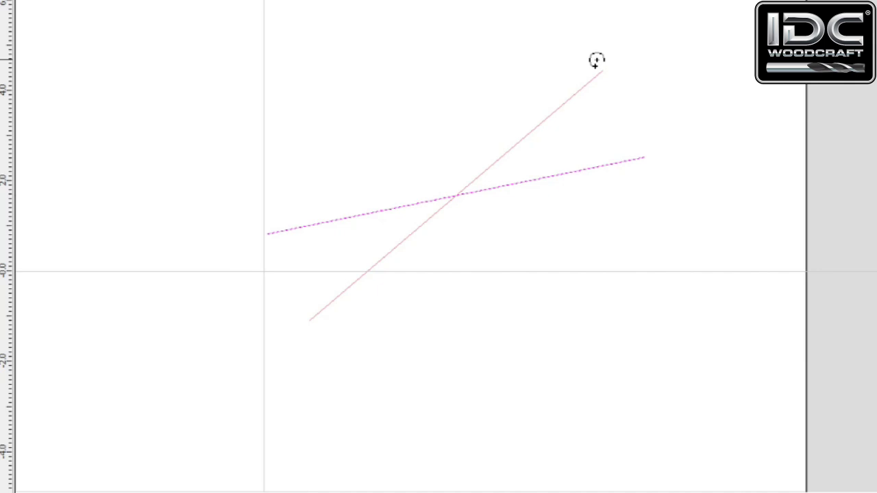
pyautogui.moveTo(597, 60); pyautogui.dragTo(597, 65)
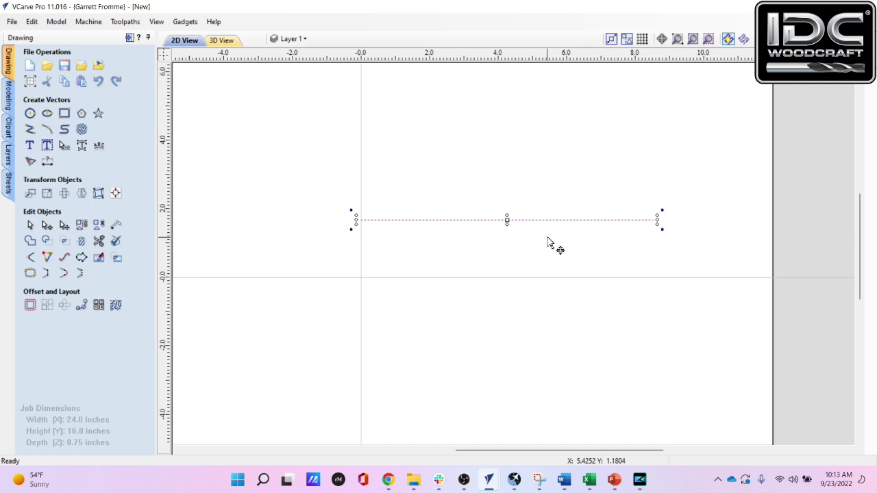
# Use the Rotate tool to turn the line about 22.6° around its midpoint, and undo the rotation.
pyautogui.press('r')
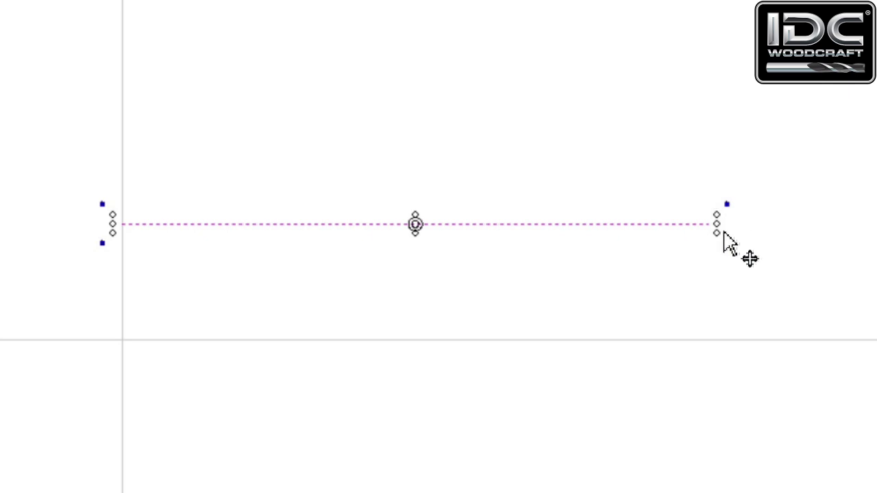
pyautogui.moveTo(724, 204)
pyautogui.mouseDown()
pyautogui.moveTo(716, 169)
pyautogui.moveTo(637, 57)
pyautogui.moveTo(660, 103)
pyautogui.moveTo(677, 244)
pyautogui.moveTo(636, 320)
pyautogui.moveTo(656, 305)
pyautogui.moveTo(727, 162)
pyautogui.moveTo(681, 69)
pyautogui.moveTo(675, 84)
pyautogui.moveTo(696, 190)
pyautogui.moveTo(689, 237)
pyautogui.moveTo(652, 306)
pyautogui.moveTo(660, 310)
pyautogui.moveTo(714, 188)
pyautogui.moveTo(697, 105)
pyautogui.moveTo(685, 141)
pyautogui.moveTo(686, 259)
pyautogui.moveTo(670, 245)
pyautogui.moveTo(685, 182)
pyautogui.moveTo(662, 262)
pyautogui.moveTo(654, 174)
pyautogui.moveTo(638, 158)
pyautogui.mouseUp()
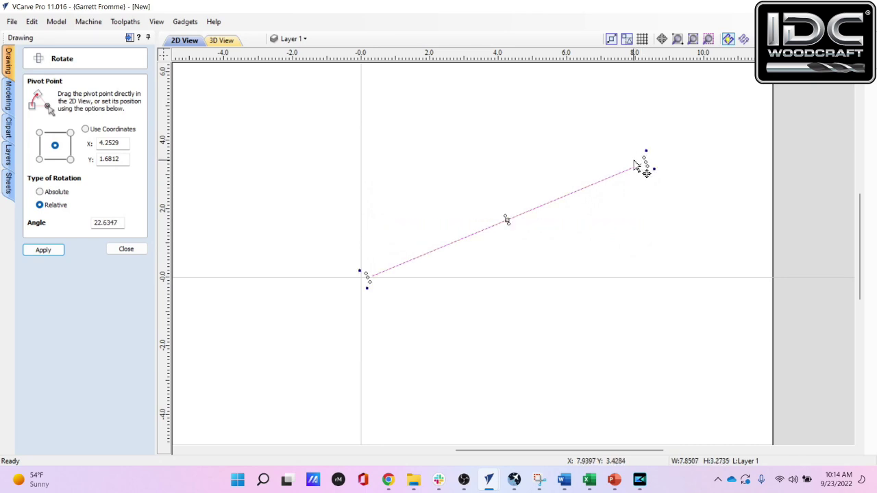
pyautogui.hotkey('ctrl', 'z')
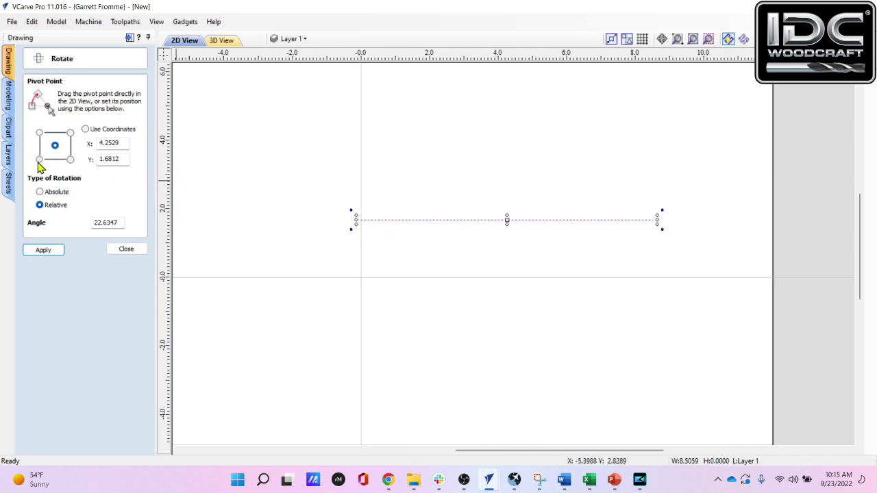
# Set the rotation pivot to the line's left end, rotate the line freehand about 8.4°, and undo the rotation.
pyautogui.click(39, 160)
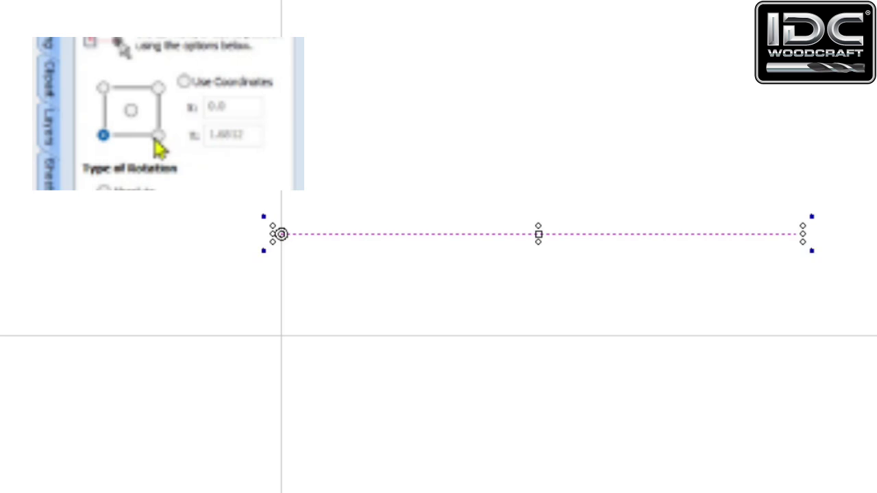
pyautogui.click(158, 136)
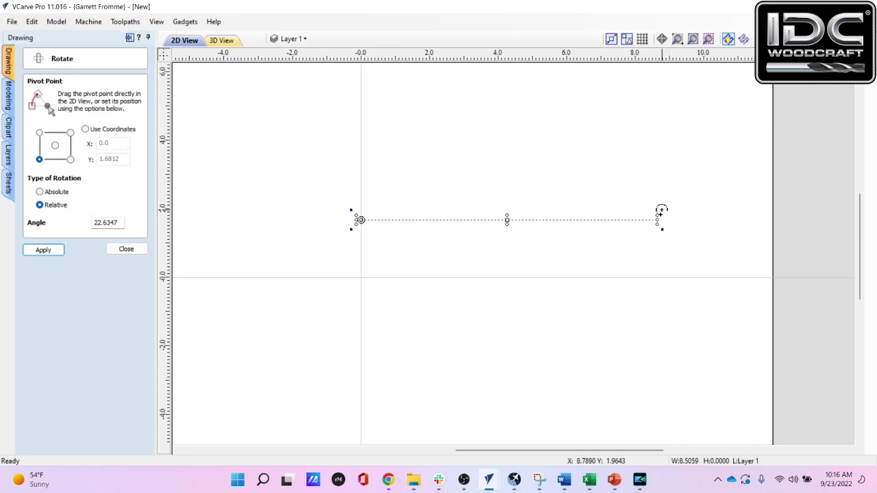
pyautogui.moveTo(662, 210); pyautogui.dragTo(668, 172)
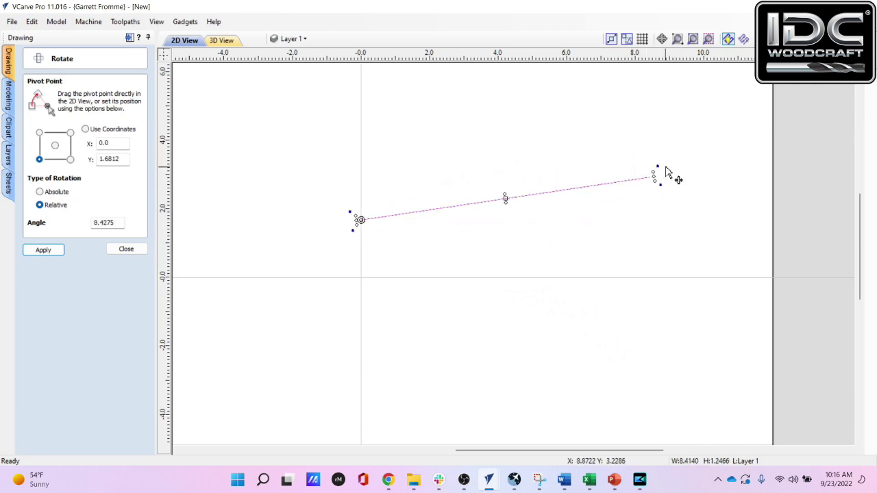
pyautogui.hotkey('ctrl', 'z')
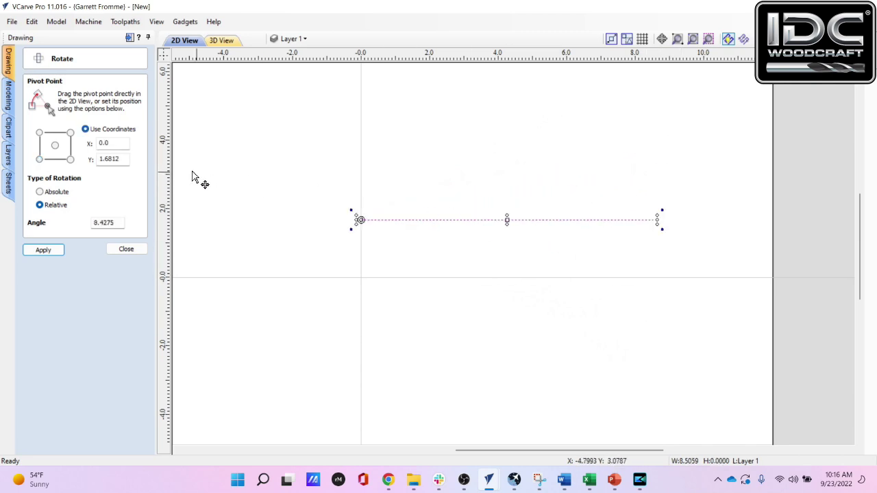
# Set the rotation pivot to the line's right end, rotate the line freehand to about 328.9°, and undo the rotation.
pyautogui.click(70, 159)
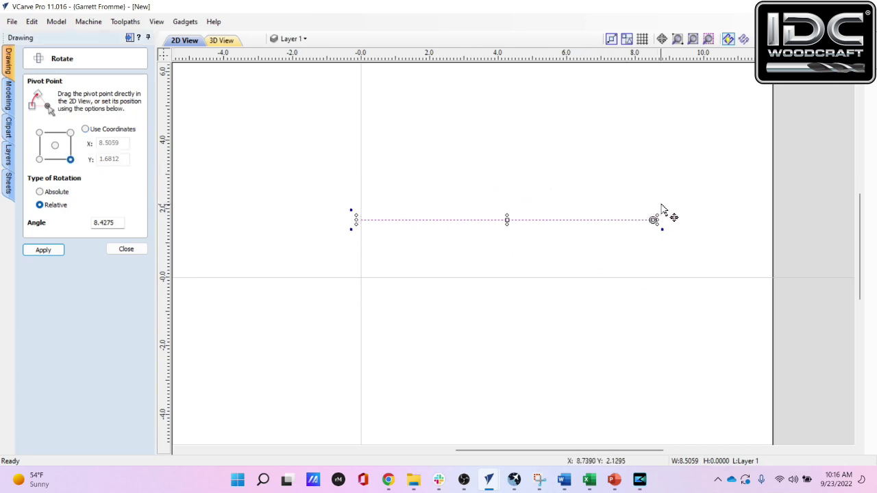
pyautogui.moveTo(663, 210)
pyautogui.mouseDown()
pyautogui.moveTo(662, 221)
pyautogui.moveTo(674, 205)
pyautogui.moveTo(673, 178)
pyautogui.moveTo(665, 216)
pyautogui.mouseUp()
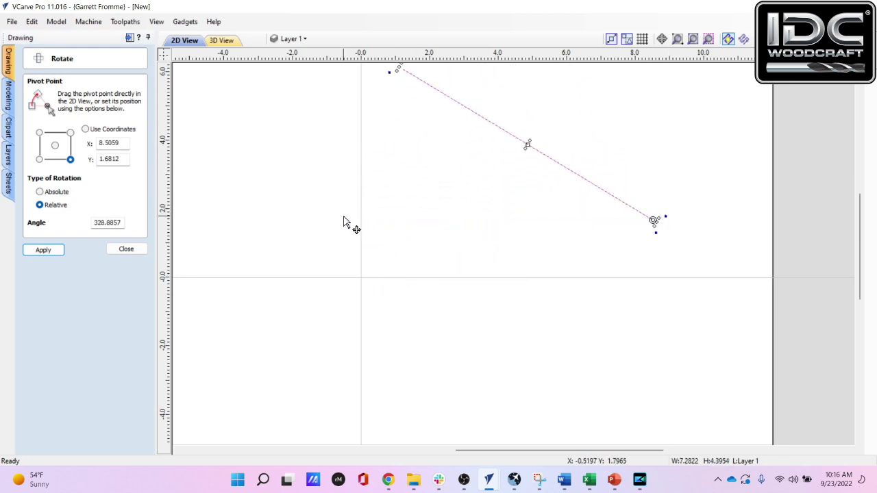
pyautogui.hotkey('ctrl', 'z')
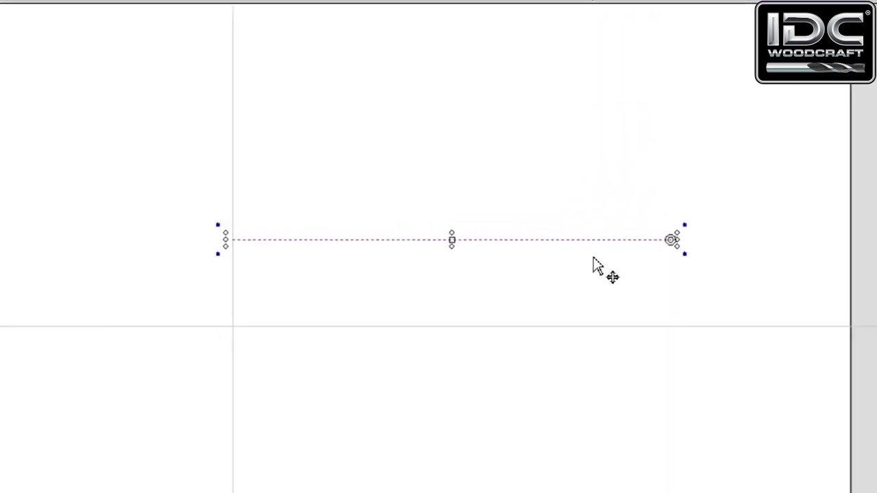
# Move the rotation pivot above the line to about X 6.17, Y 4.58, rotate the line about 35.2°, and undo the rotation.
pyautogui.moveTo(656, 253); pyautogui.dragTo(685, 247)
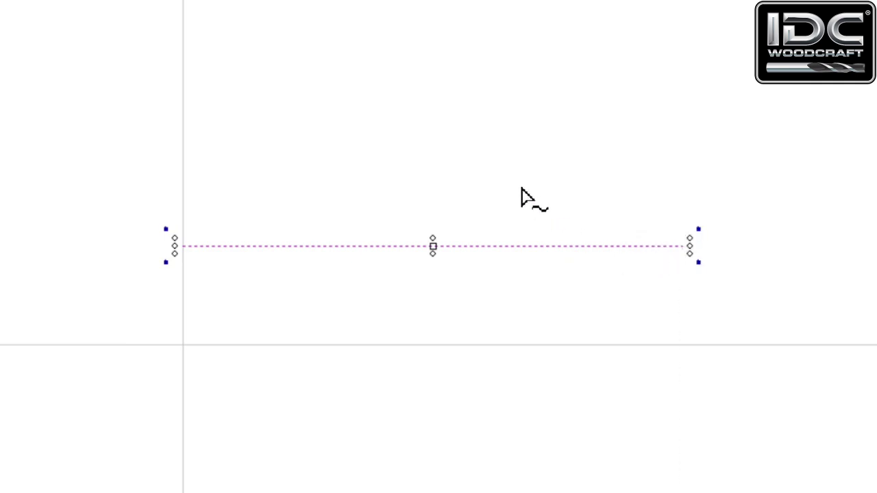
pyautogui.click(545, 76)
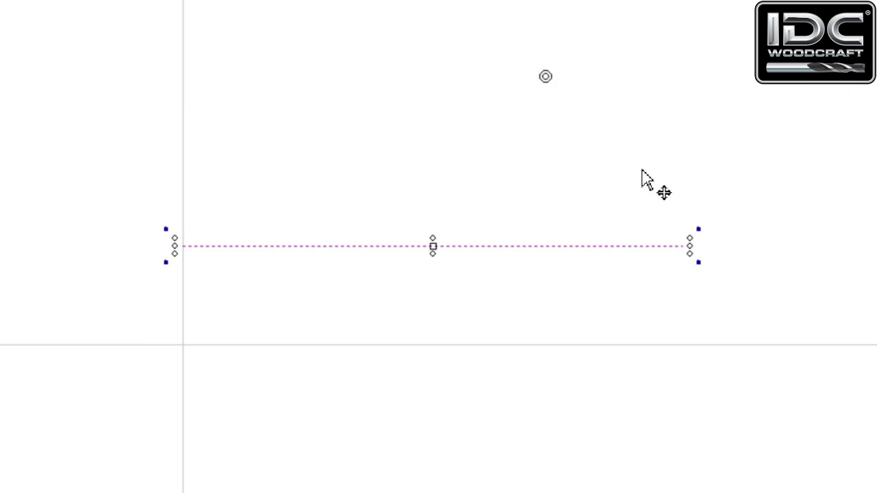
pyautogui.moveTo(699, 231)
pyautogui.mouseDown()
pyautogui.moveTo(705, 210)
pyautogui.moveTo(681, 88)
pyautogui.moveTo(568, 1)
pyautogui.moveTo(613, 1)
pyautogui.moveTo(635, 20)
pyautogui.moveTo(658, 137)
pyautogui.moveTo(619, 192)
pyautogui.moveTo(571, 222)
pyautogui.moveTo(621, 171)
pyautogui.moveTo(671, 94)
pyautogui.moveTo(668, 138)
pyautogui.mouseUp()
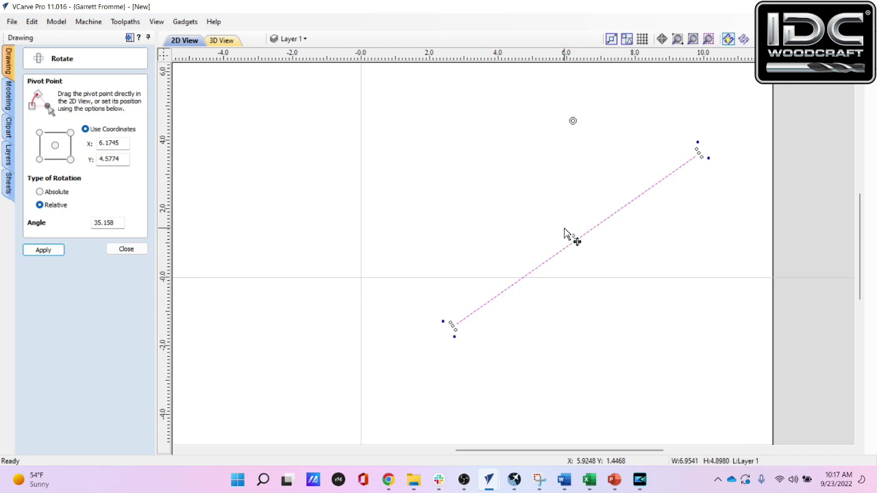
pyautogui.hotkey('ctrl', 'z')
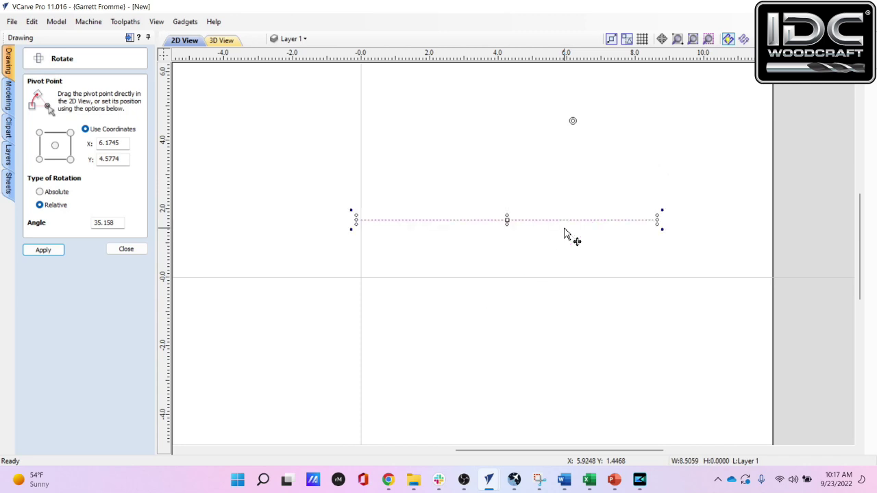
# Rotate the line to an absolute angle of 11.5° using its left end as the pivot point.
pyautogui.click(54, 145)
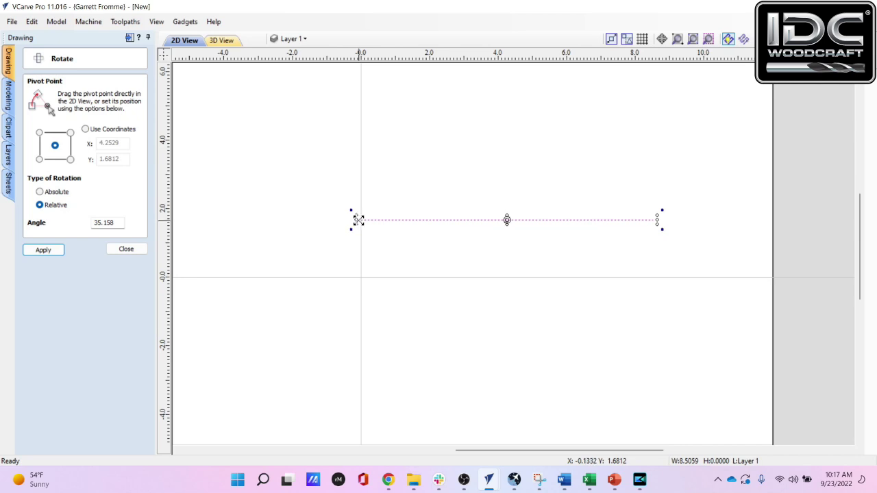
pyautogui.click(40, 160)
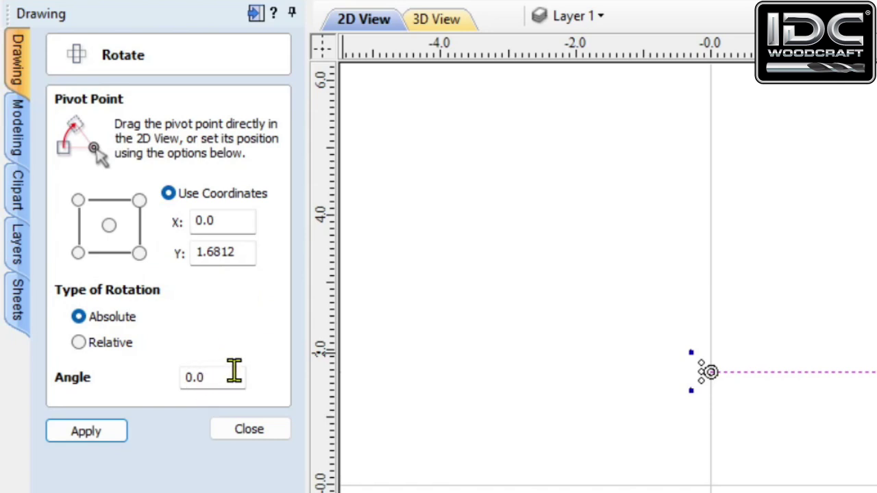
pyautogui.click(211, 374)
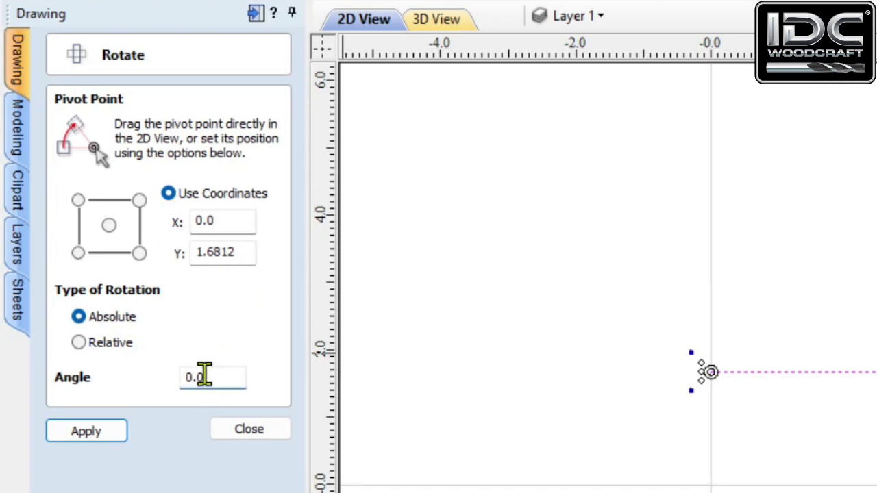
pyautogui.moveTo(211, 374); pyautogui.dragTo(106, 378)
pyautogui.write('11.5')
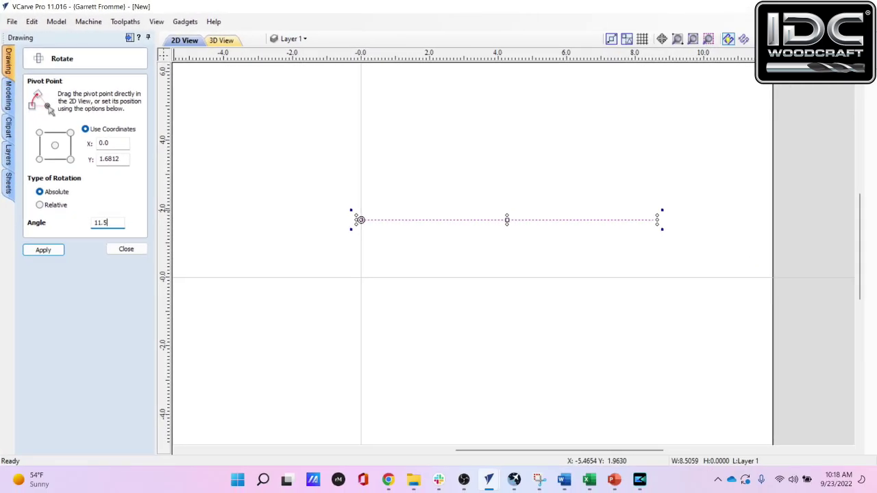
pyautogui.click(41, 250)
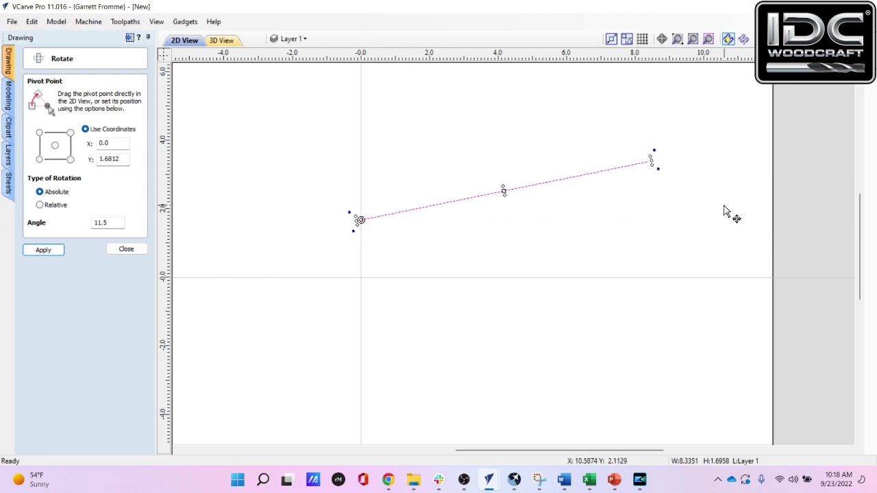
pyautogui.click(504, 264)
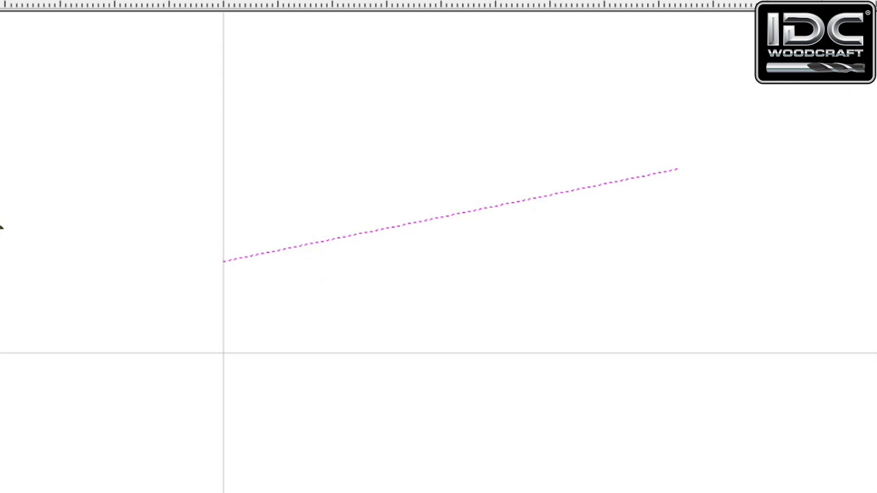
# Draw a horizontal reference line about 4 inches long from the left end of the angled line.
pyautogui.click(6, 214)
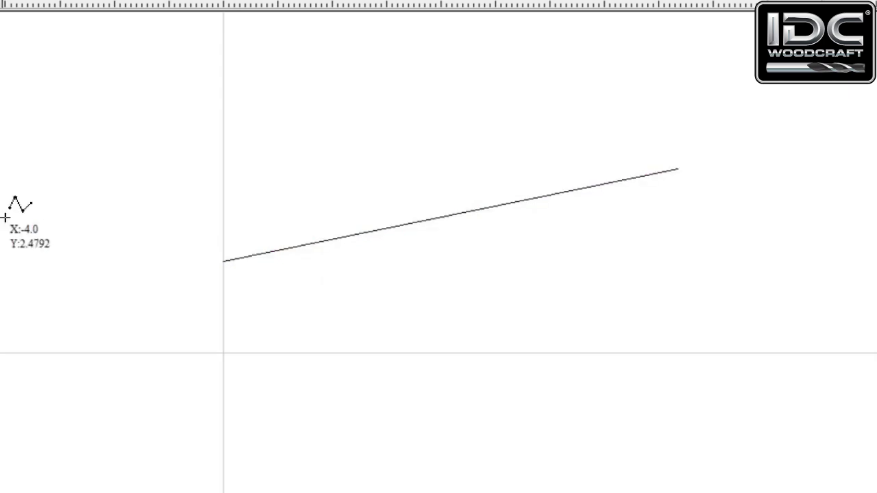
pyautogui.click(222, 261)
pyautogui.click(441, 261)
pyautogui.press('Escape')
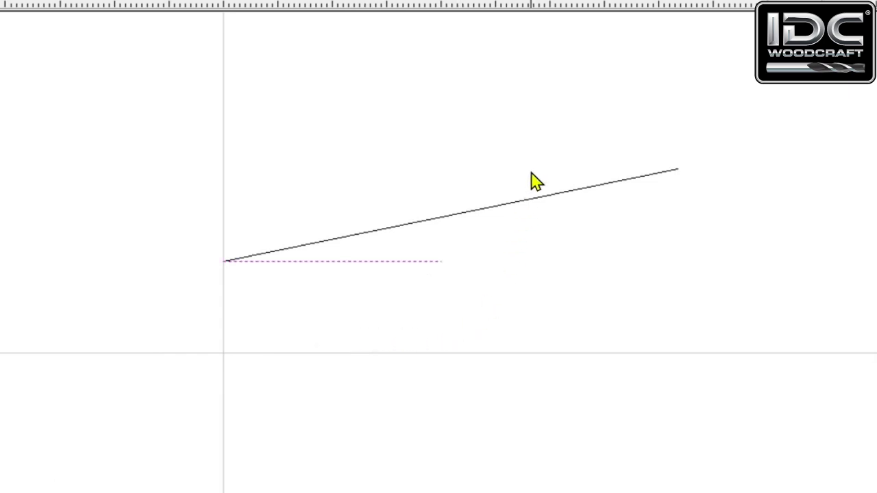
# Mirror a copy of the angled line about the horizontal reference line, and delete the reference line.
pyautogui.moveTo(552, 158); pyautogui.dragTo(522, 224)
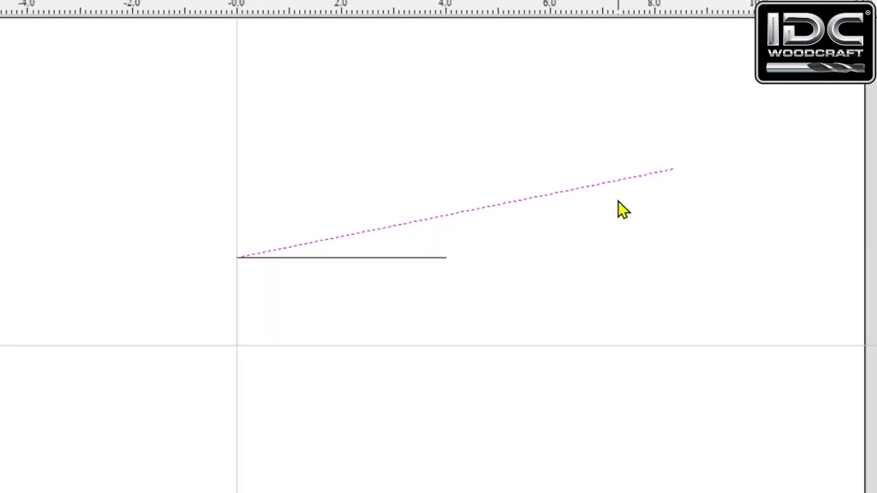
pyautogui.moveTo(448, 250)
pyautogui.mouseDown()
pyautogui.moveTo(409, 283)
pyautogui.moveTo(454, 258)
pyautogui.mouseUp()
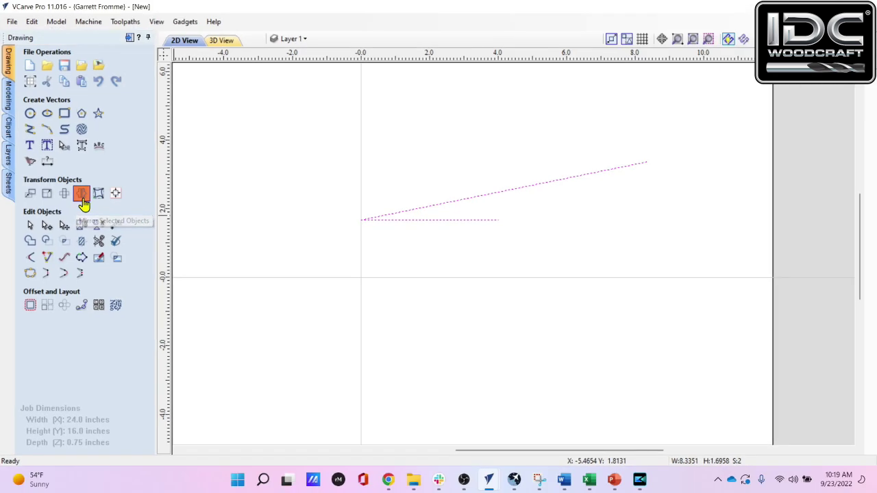
pyautogui.click(196, 219)
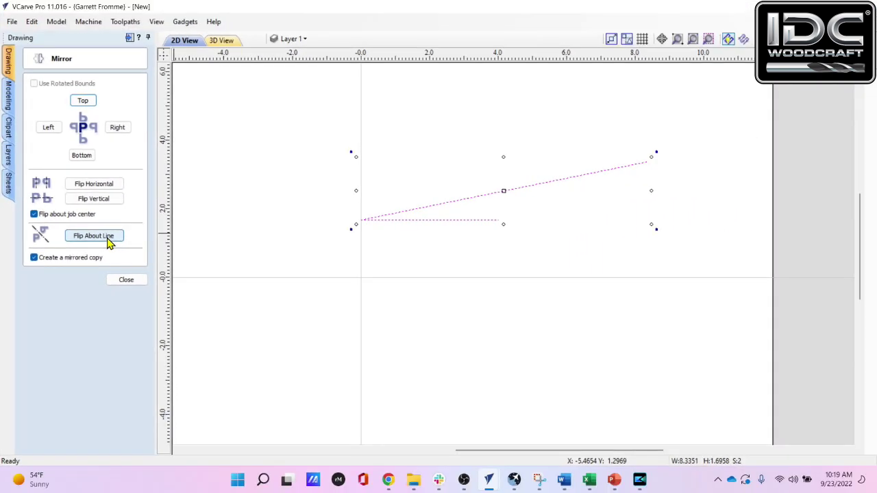
pyautogui.click(108, 240)
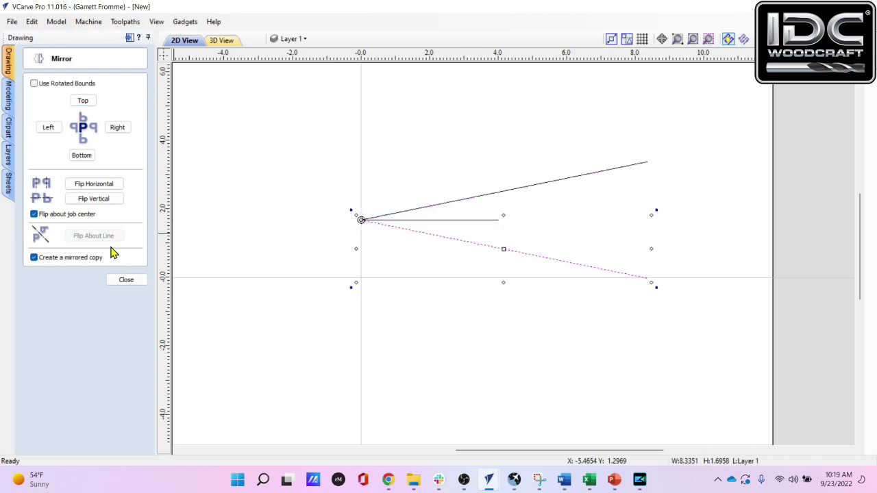
pyautogui.click(137, 280)
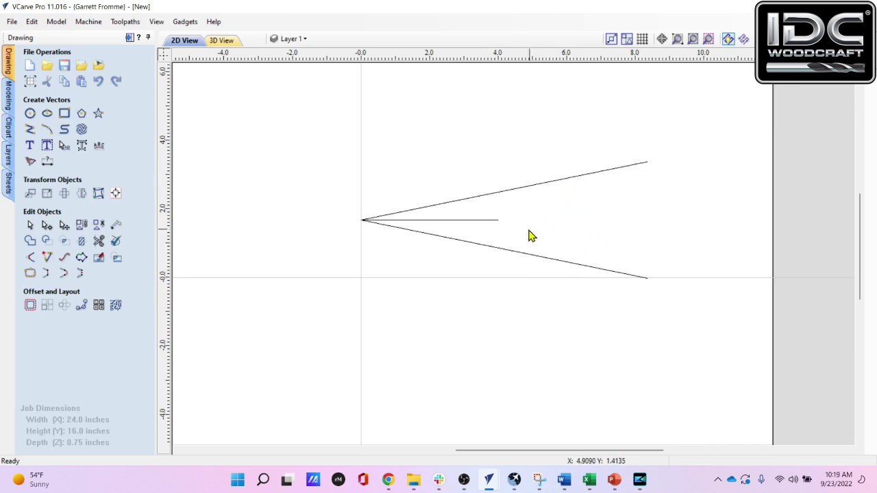
pyautogui.click(480, 223)
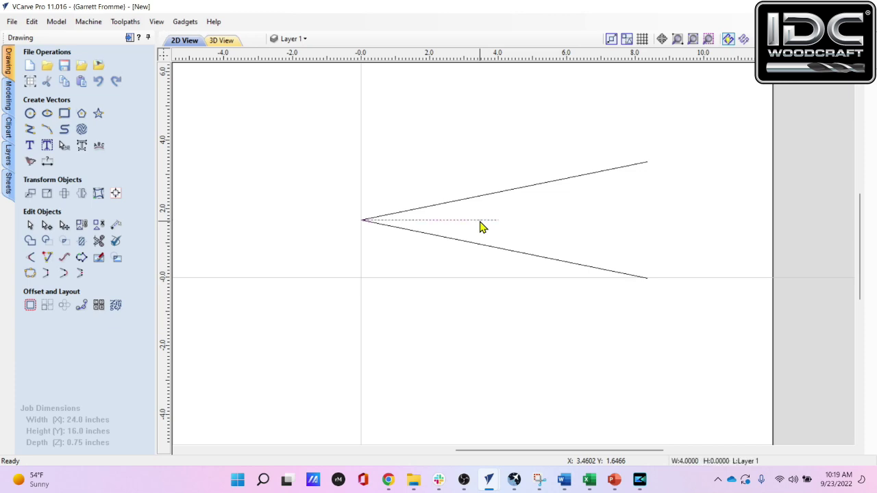
pyautogui.press('Delete')
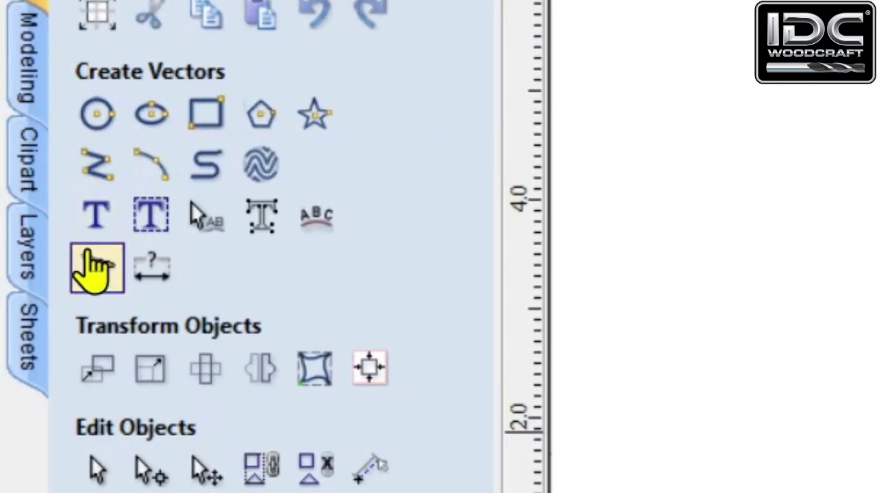
# Add an angle dimension between the two mirrored lines, placing the arc toward their open ends and the text inside the angle.
pyautogui.click(151, 281)
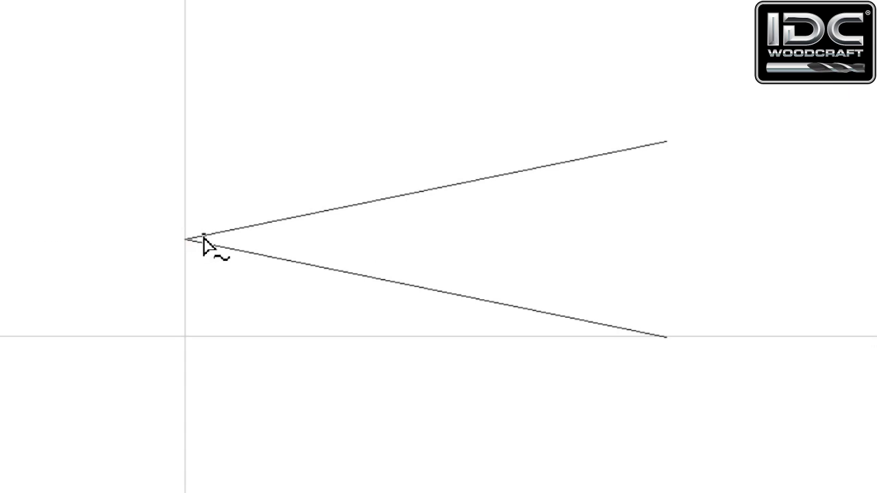
pyautogui.click(387, 199)
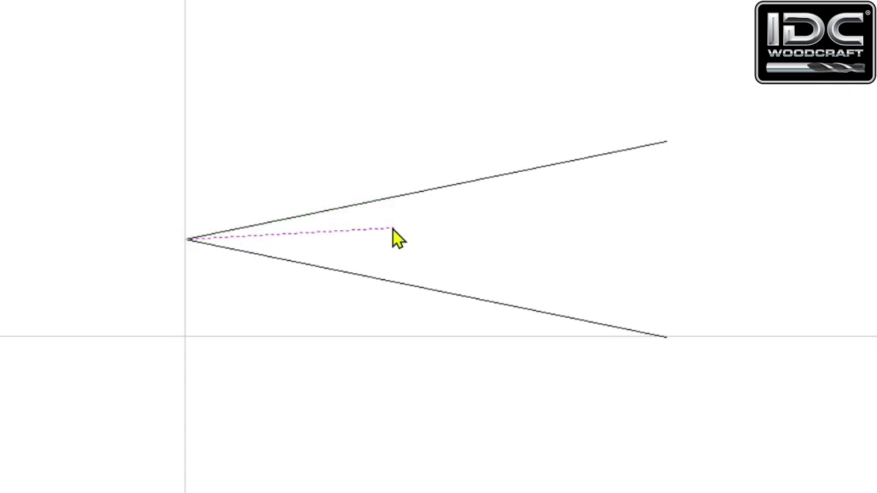
pyautogui.click(388, 288)
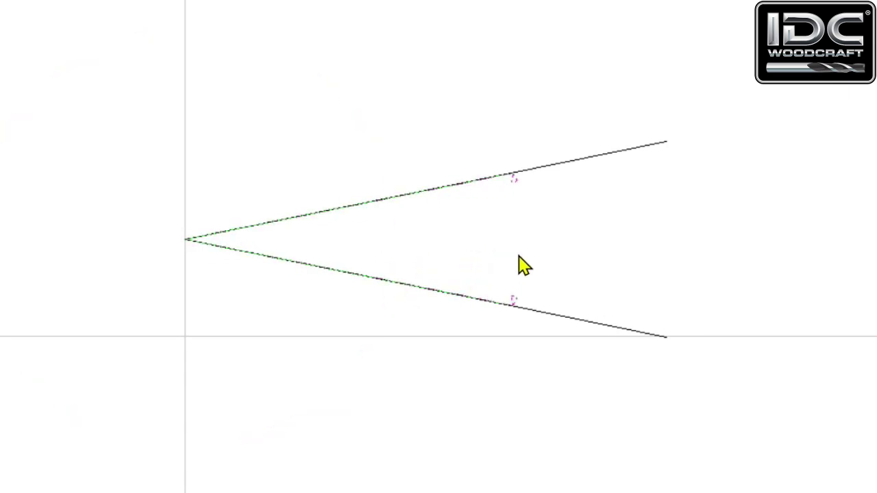
pyautogui.click(570, 266)
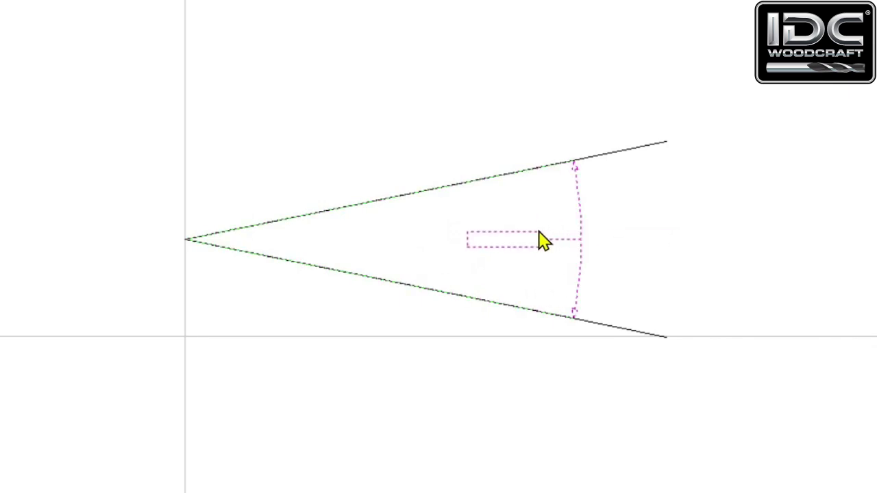
pyautogui.click(537, 237)
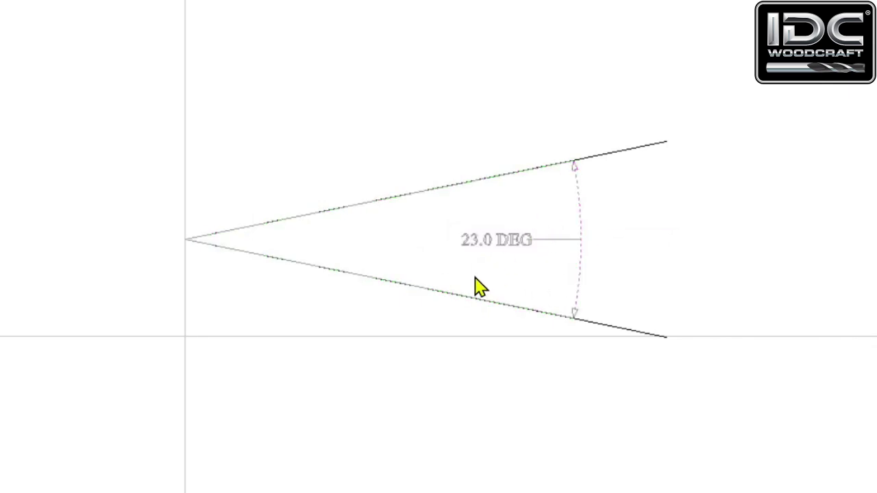
pyautogui.scroll(5, 488, 268)
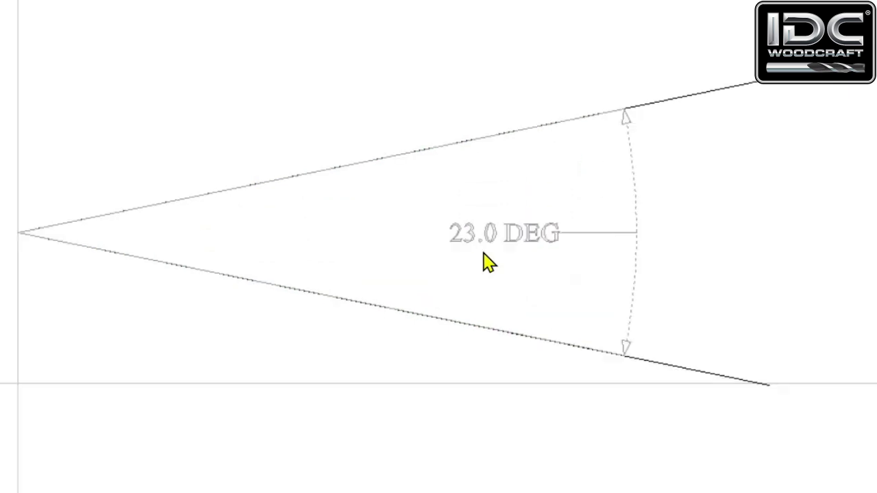
pyautogui.scroll(-5, 457, 296)
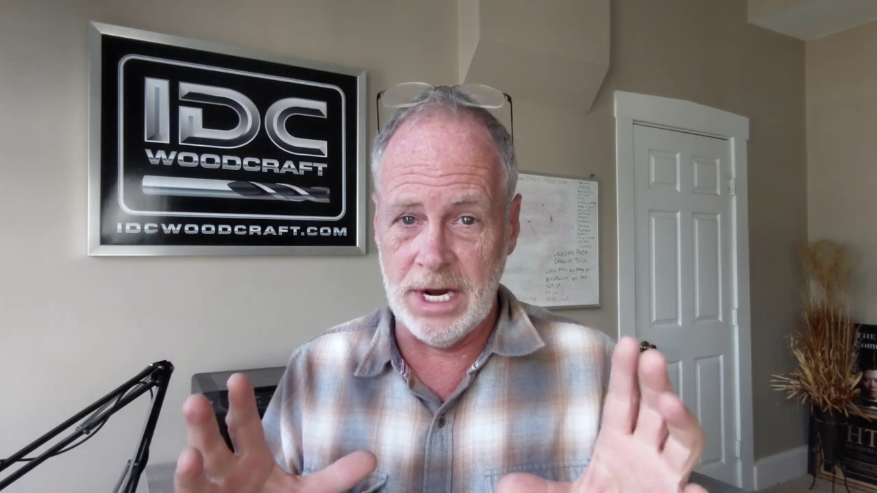